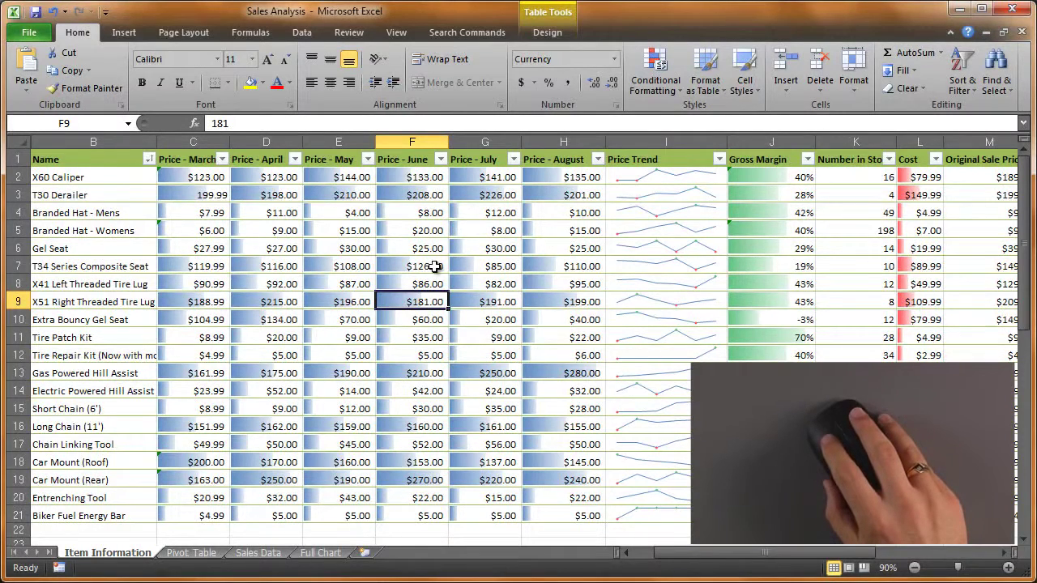
Right-click the $181.00 June price cell for X51 Right Threaded Tire Lug to see its actions.
{"action": "right_click", "coordinate": [434, 266]}
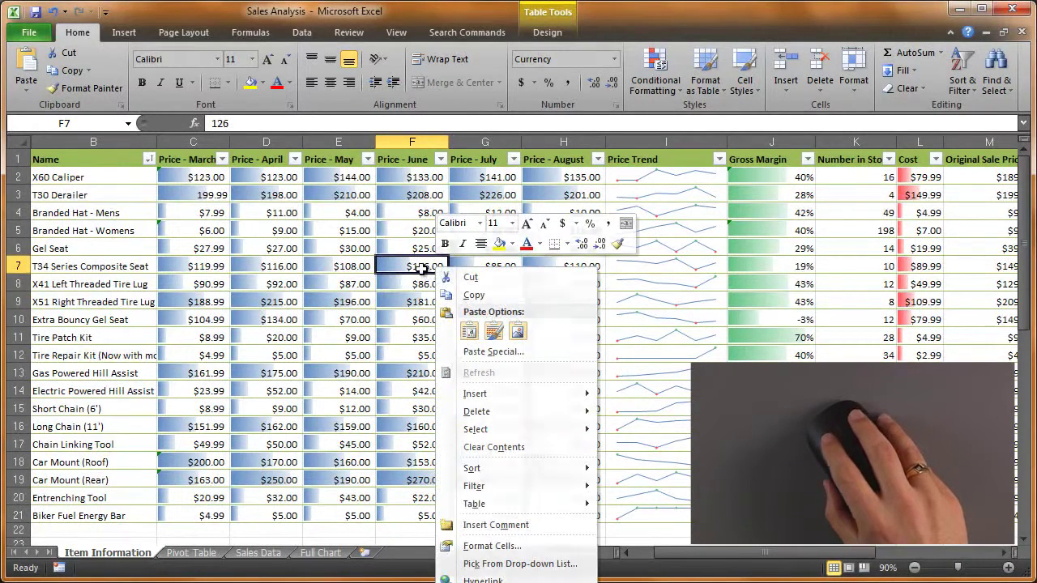
{"action": "left_click", "coordinate": [422, 270]}
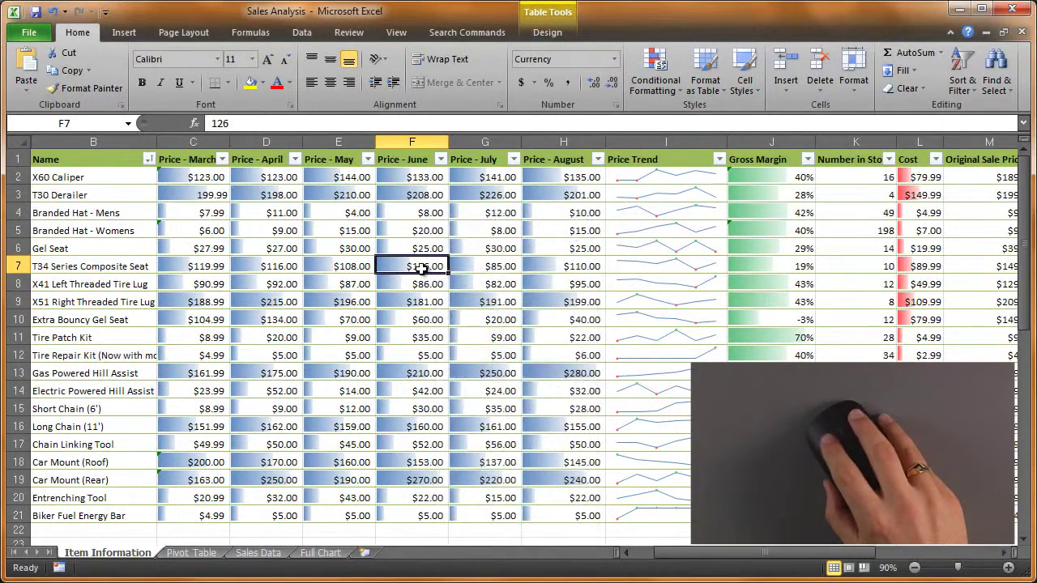
{"action": "scroll", "coordinate": [421, 268], "scroll_direction": "down", "scroll_amount": 2}
{"action": "scroll", "coordinate": [421, 268], "scroll_direction": "down", "scroll_amount": 3}
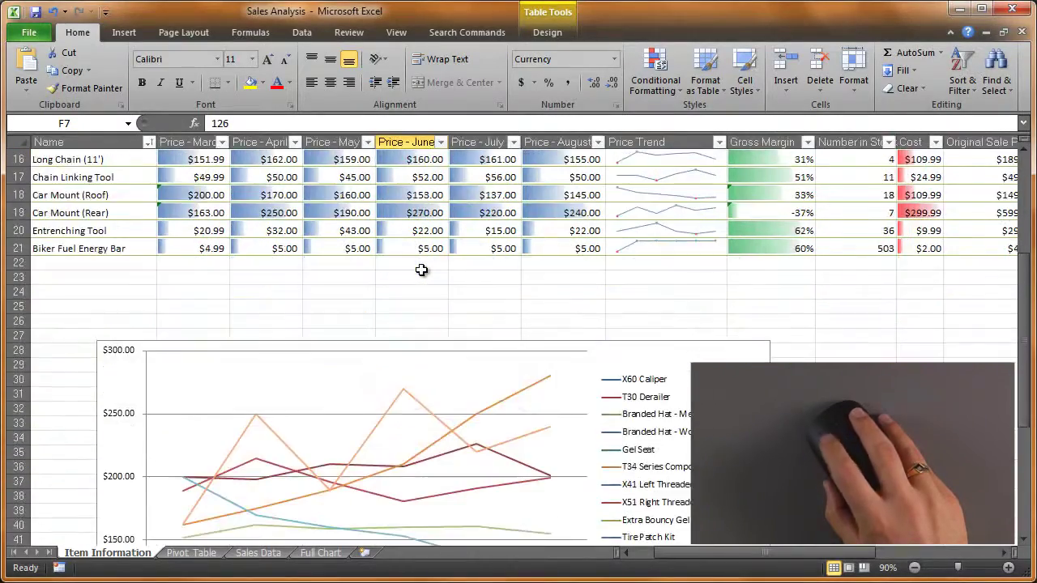
{"action": "scroll", "coordinate": [421, 270], "scroll_direction": "down", "scroll_amount": 6}
{"action": "scroll", "coordinate": [421, 269], "scroll_direction": "up", "scroll_amount": 10}
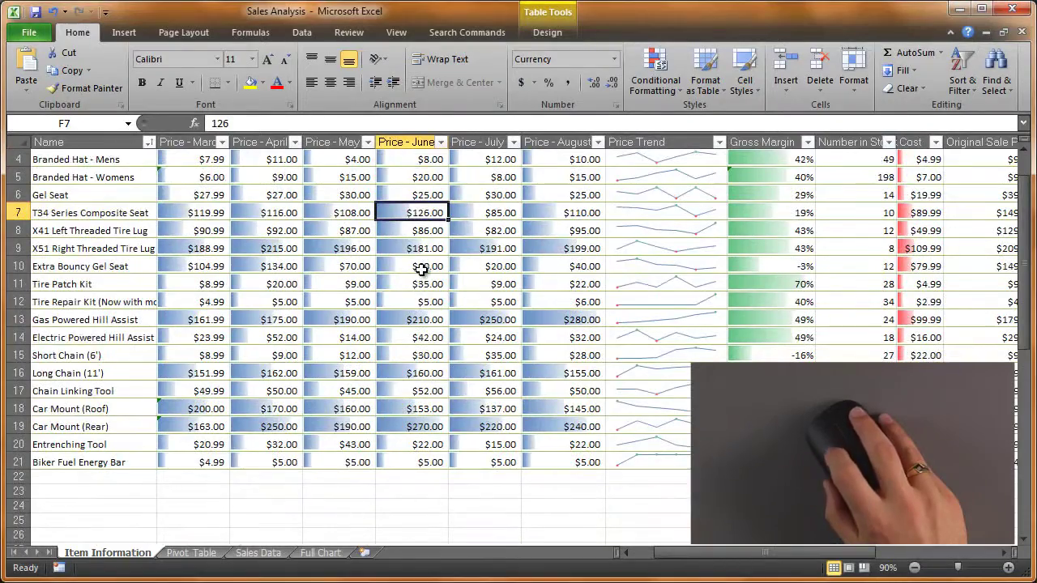
{"action": "scroll", "coordinate": [421, 269], "scroll_direction": "right", "scroll_amount": 5}
{"action": "scroll", "coordinate": [422, 270], "scroll_direction": "left", "scroll_amount": 5}
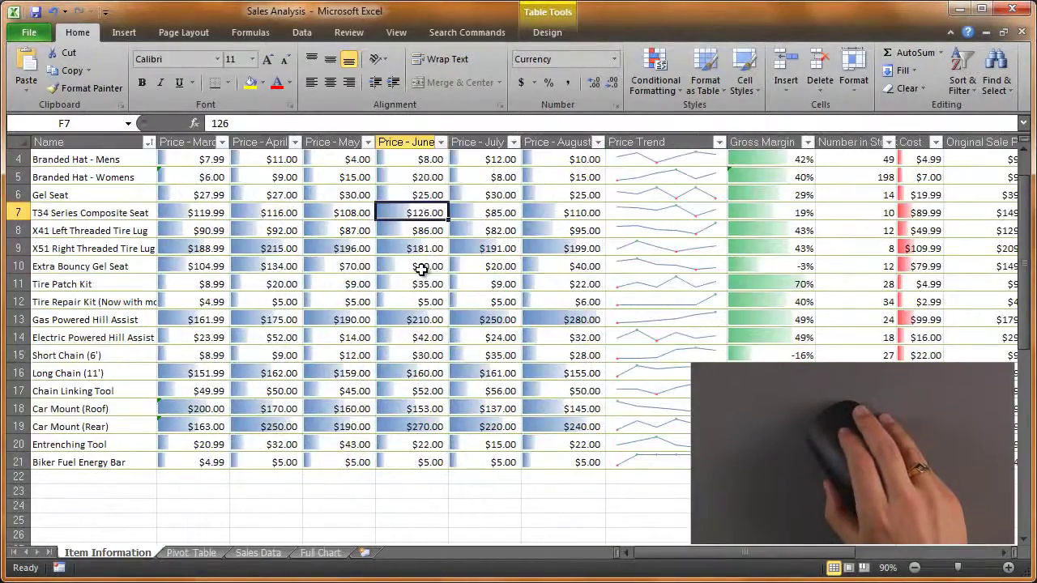
{"action": "scroll", "coordinate": [421, 271], "scroll_direction": "right", "scroll_amount": 7}
{"action": "scroll", "coordinate": [421, 269], "scroll_direction": "left", "scroll_amount": 7}
{"action": "scroll", "coordinate": [421, 270], "scroll_direction": "down", "scroll_amount": 2}
{"action": "scroll", "coordinate": [421, 270], "scroll_direction": "up", "scroll_amount": 3}
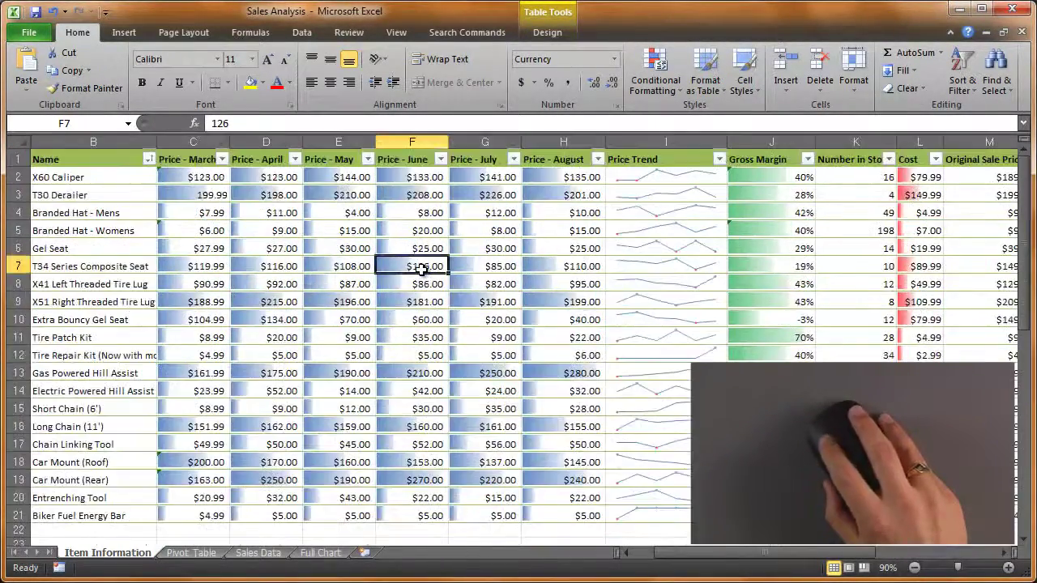
{"action": "scroll", "coordinate": [421, 269], "scroll_direction": "down", "scroll_amount": 5}
{"action": "scroll", "coordinate": [421, 270], "scroll_direction": "up", "scroll_amount": 3}
{"action": "scroll", "coordinate": [421, 268], "scroll_direction": "right", "scroll_amount": 7}
{"action": "scroll", "coordinate": [421, 268], "scroll_direction": "left", "scroll_amount": 2}
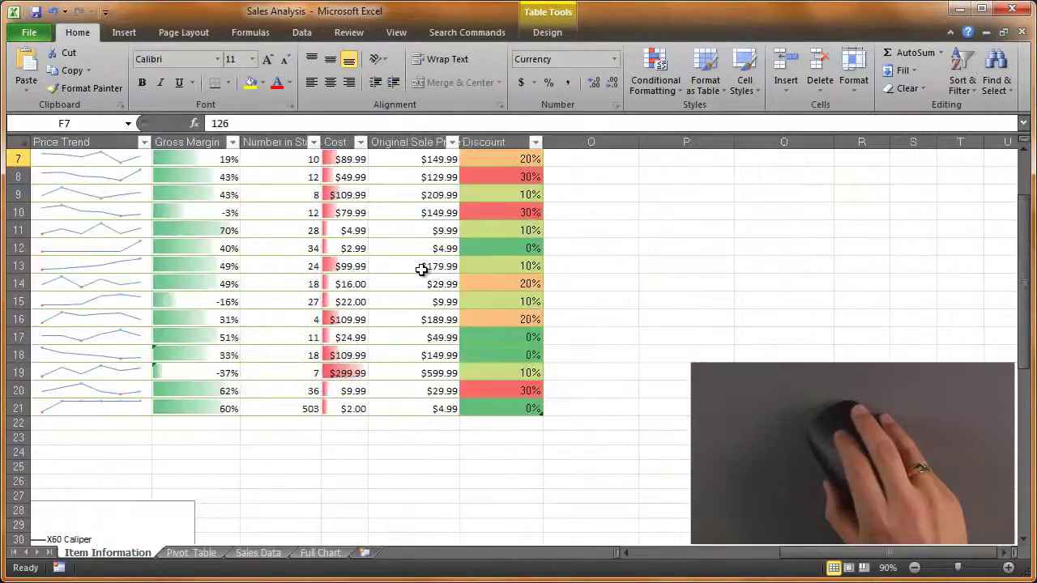
{"action": "scroll", "coordinate": [421, 268], "scroll_direction": "right", "scroll_amount": 2}
{"action": "scroll", "coordinate": [421, 270], "scroll_direction": "left", "scroll_amount": 6}
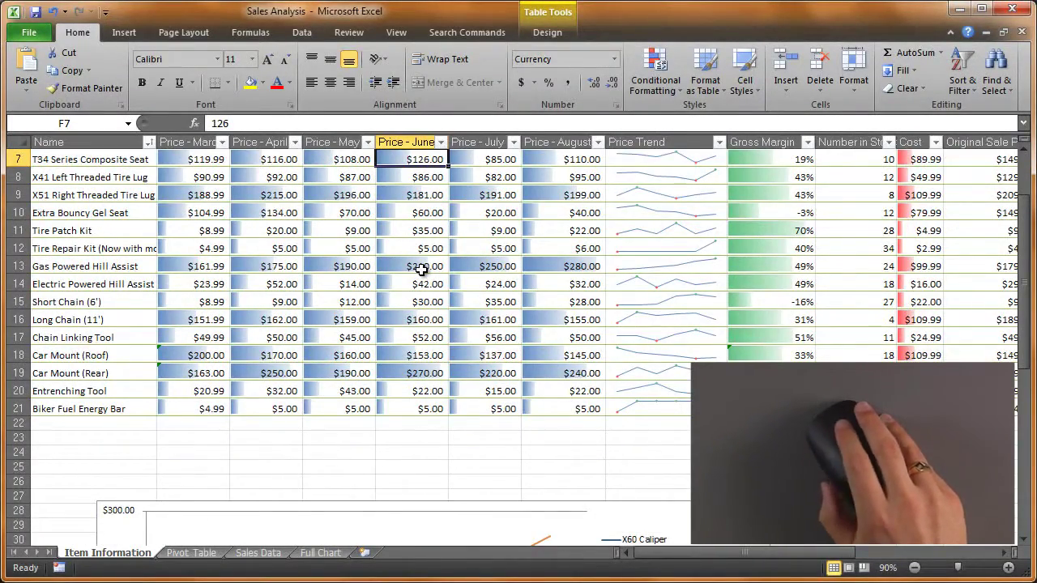
{"action": "key", "text": "ctrl+Page_Down"}
{"action": "key", "text": "ctrl+Page_Down"}
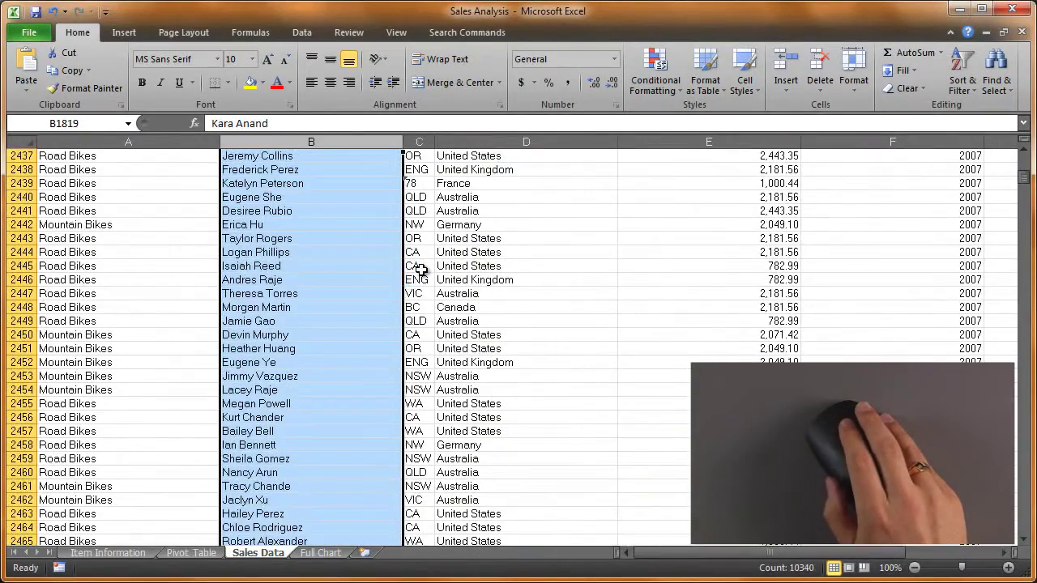
Scroll through the sheet and select a single customer name cell in column B.
{"action": "scroll", "coordinate": [340, 277], "scroll_direction": "down", "scroll_amount": 4}
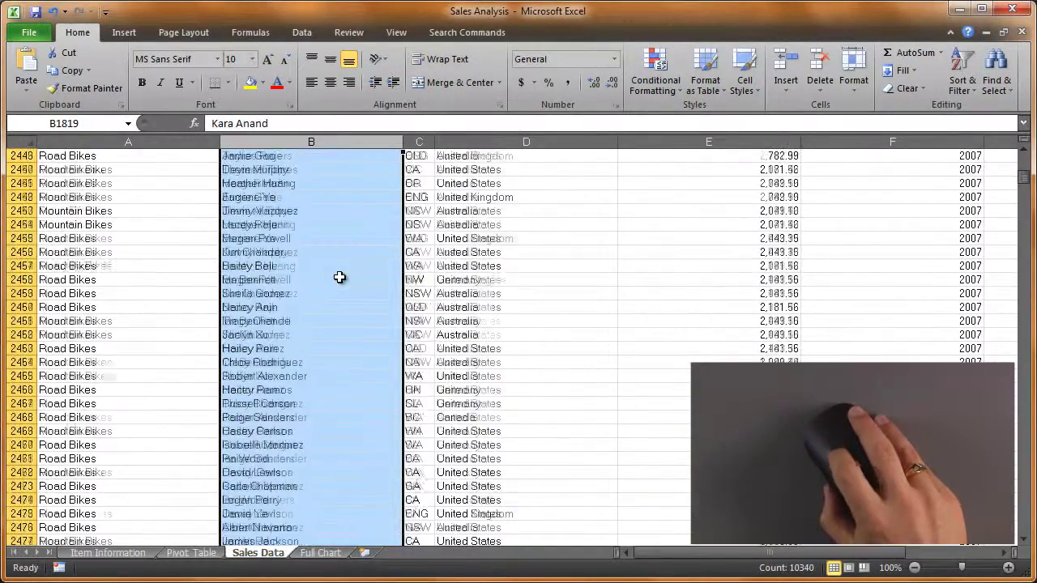
{"action": "scroll", "coordinate": [339, 277], "scroll_direction": "down", "scroll_amount": 5}
{"action": "scroll", "coordinate": [339, 277], "scroll_direction": "right", "scroll_amount": 3}
{"action": "scroll", "coordinate": [340, 277], "scroll_direction": "left", "scroll_amount": 3}
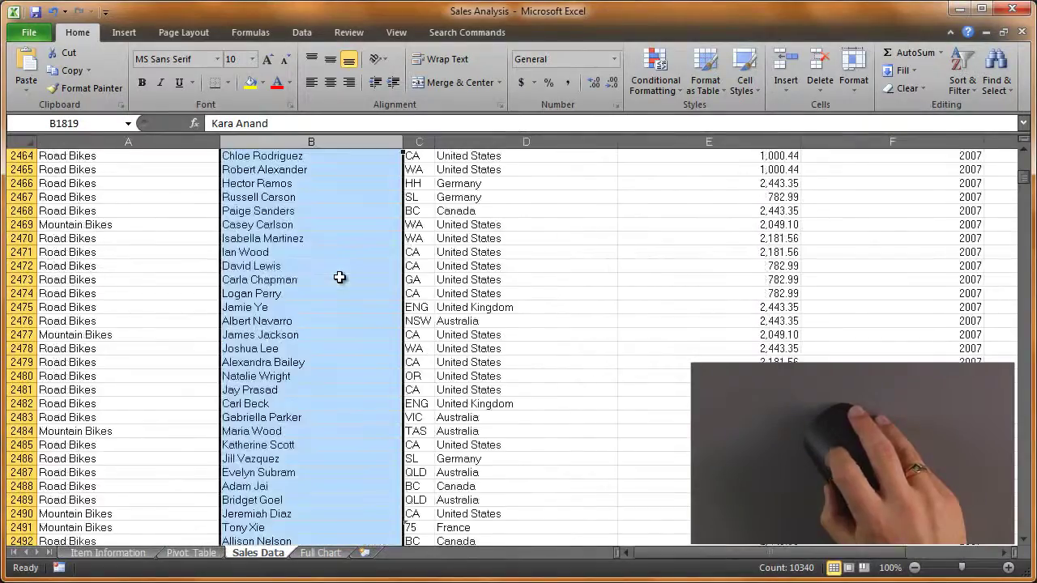
{"action": "scroll", "coordinate": [339, 277], "scroll_direction": "right", "scroll_amount": 3}
{"action": "scroll", "coordinate": [339, 277], "scroll_direction": "left", "scroll_amount": 3}
{"action": "scroll", "coordinate": [339, 277], "scroll_direction": "down", "scroll_amount": 3}
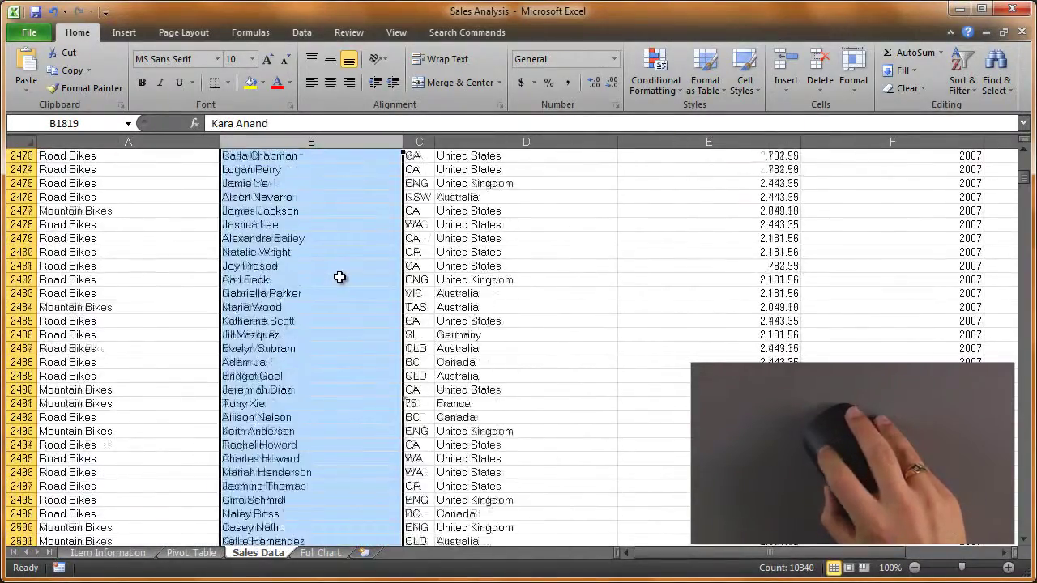
{"action": "scroll", "coordinate": [339, 277], "scroll_direction": "down", "scroll_amount": 20}
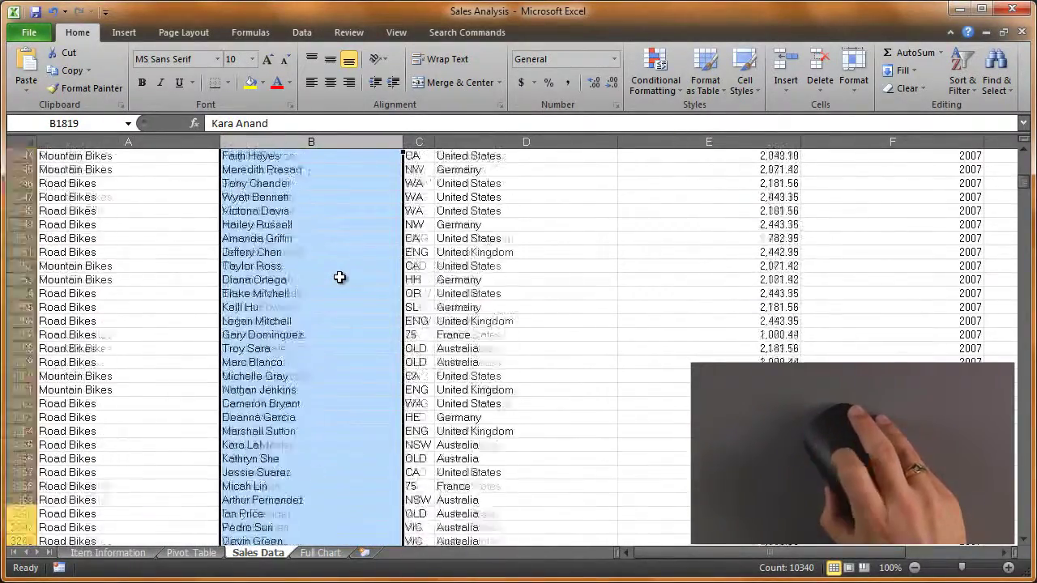
{"action": "scroll", "coordinate": [339, 277], "scroll_direction": "down", "scroll_amount": 20}
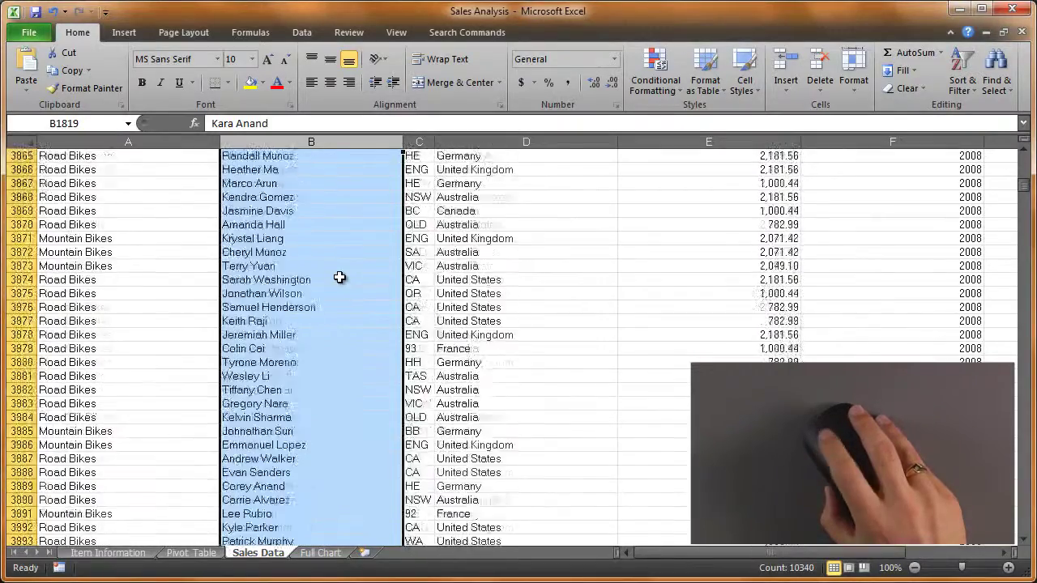
{"action": "scroll", "coordinate": [340, 277], "scroll_direction": "down", "scroll_amount": 20}
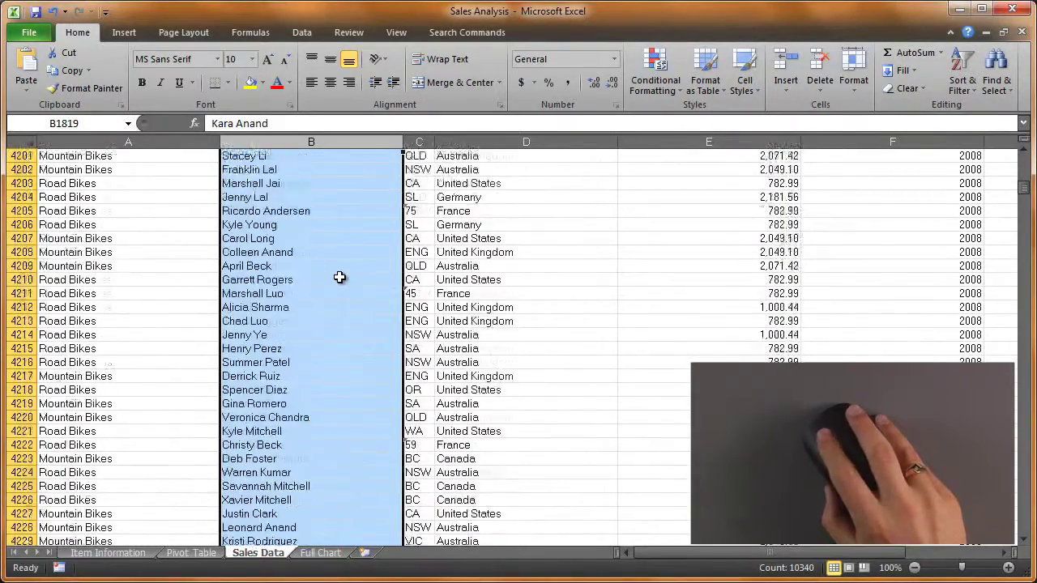
{"action": "scroll", "coordinate": [339, 277], "scroll_direction": "down", "scroll_amount": 1}
{"action": "left_click", "coordinate": [340, 277]}
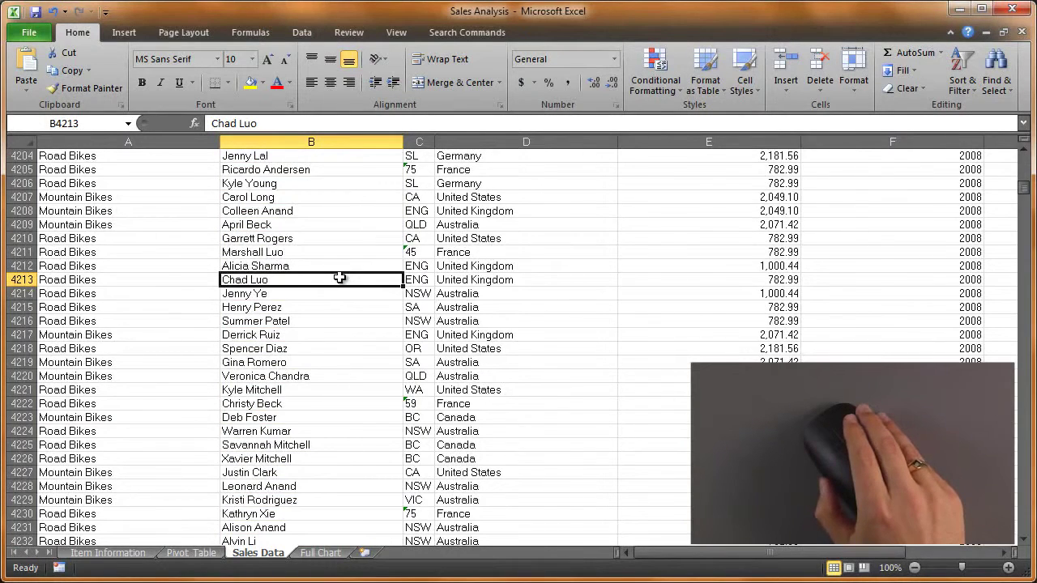
Cycle through the Pivot Table, Item Information, Sales Data and Full Chart sheets, ending on Pivot Table.
{"action": "key", "text": "ctrl+Page_Up"}
{"action": "key", "text": "ctrl+Page_Up"}
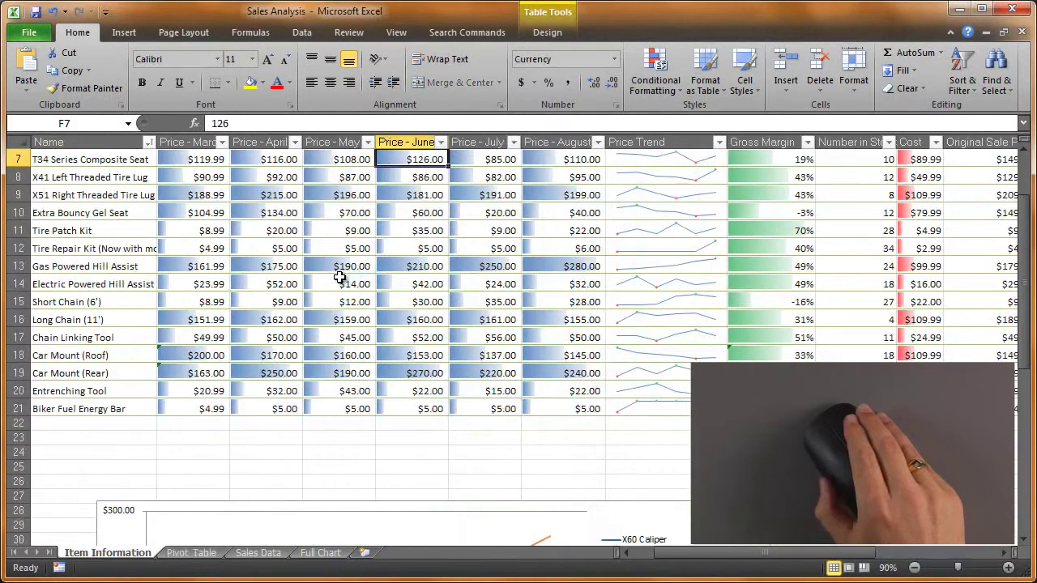
{"action": "key", "text": "ctrl+Page_Down"}
{"action": "key", "text": "ctrl+Page_Down"}
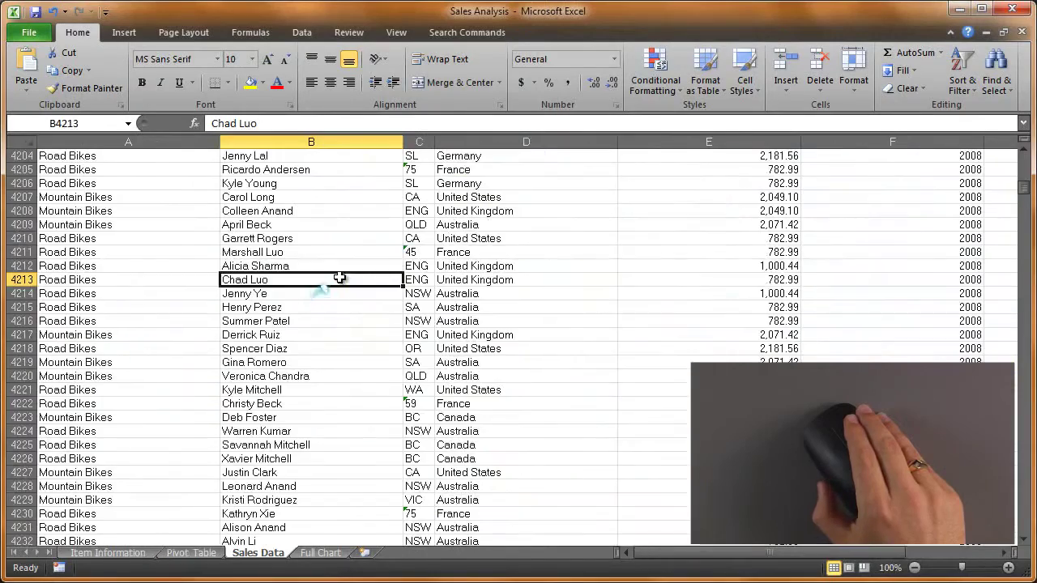
{"action": "key", "text": "ctrl+Page_Down"}
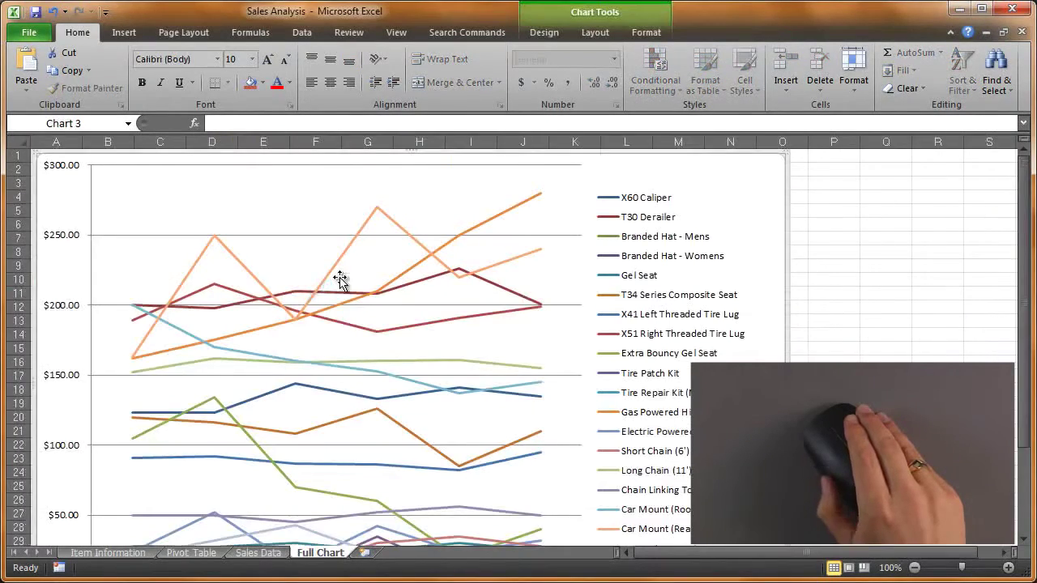
{"action": "key", "text": "ctrl+Page_Up"}
{"action": "key", "text": "ctrl+Page_Up"}
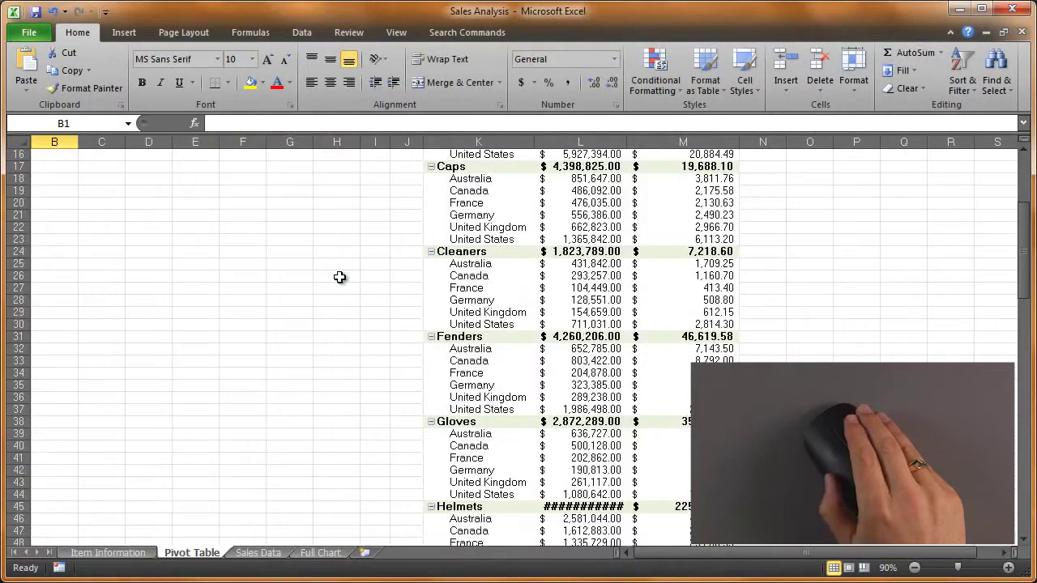
{"action": "key", "text": "ctrl+Page_Up"}
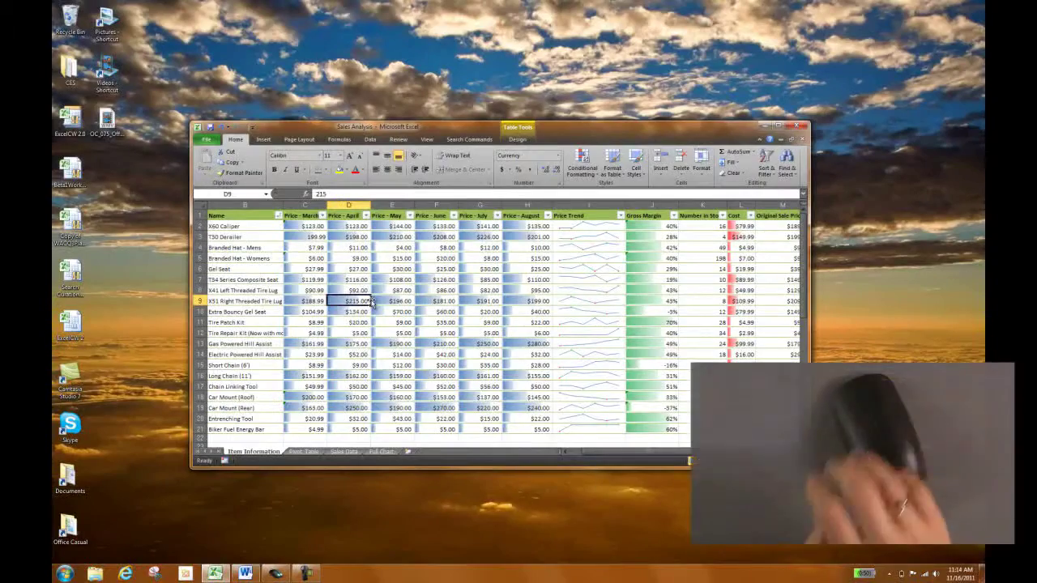
Open the Touch Mouse window, toggle the window overview and desktop, then bring Sales Analysis forward.
{"action": "left_click", "coordinate": [276, 573]}
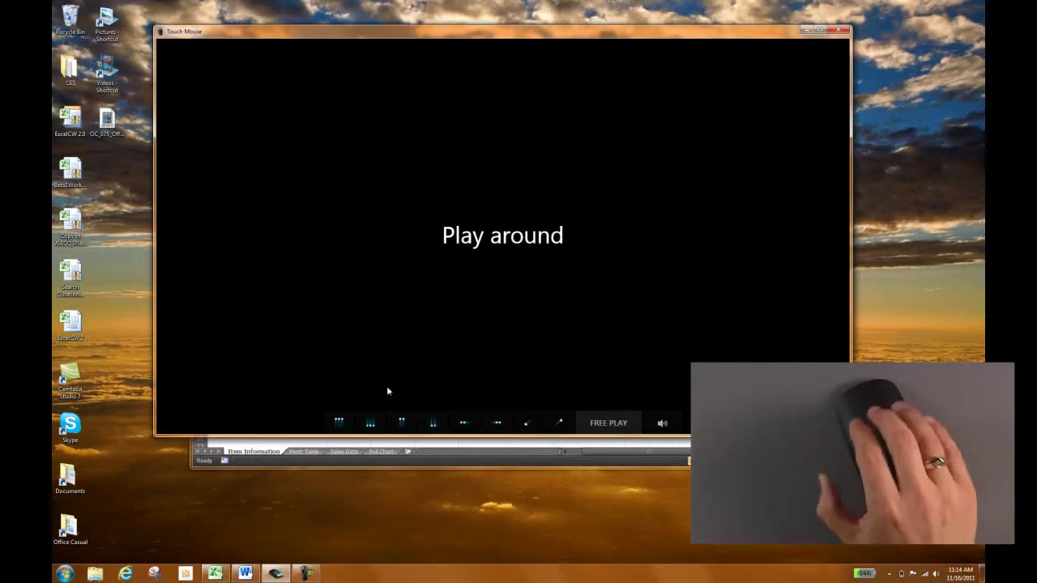
{"action": "key", "text": "super+Tab"}
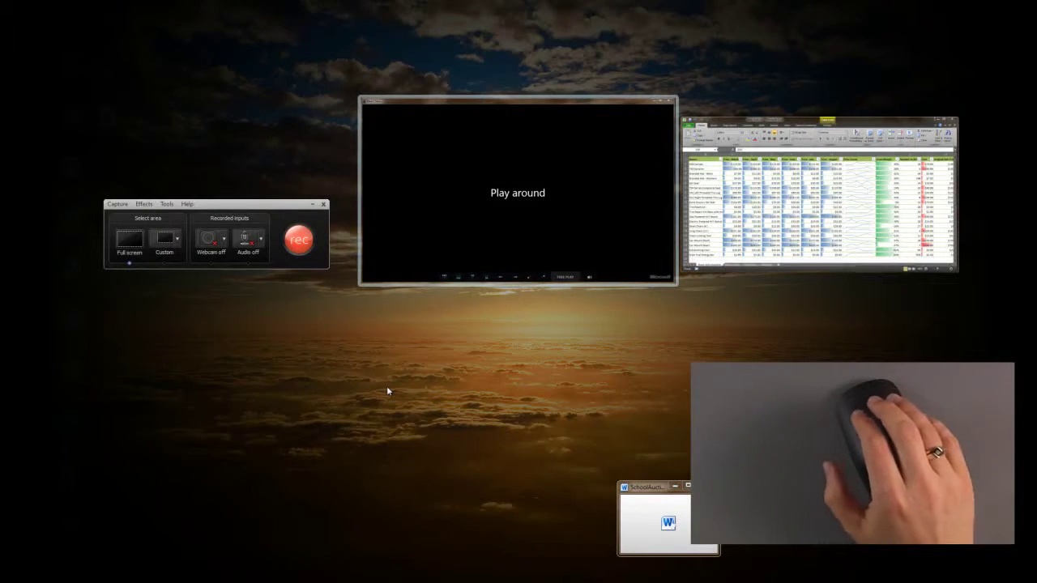
{"action": "key", "text": "super+d"}
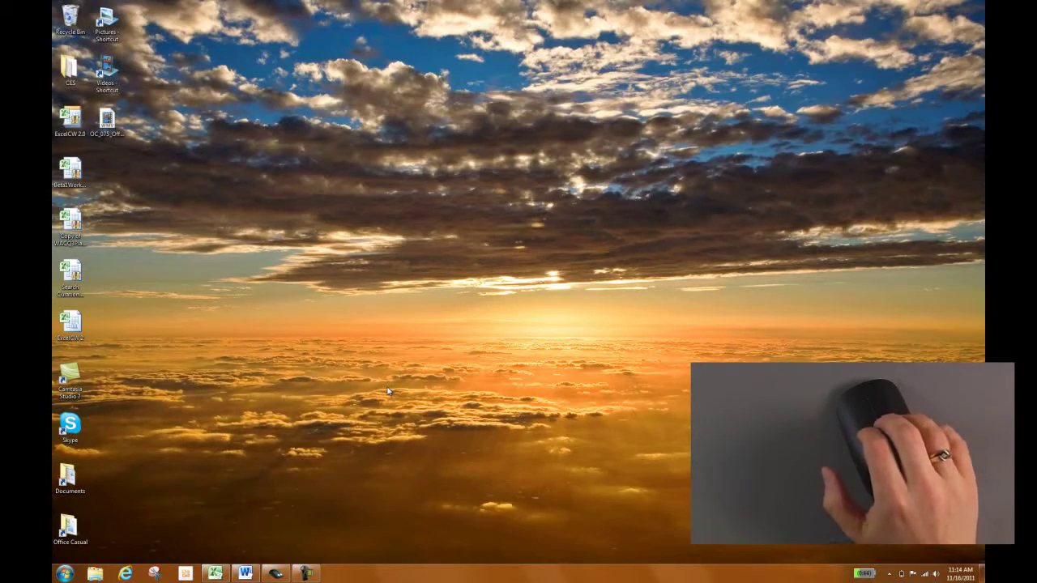
{"action": "key", "text": "super+Tab"}
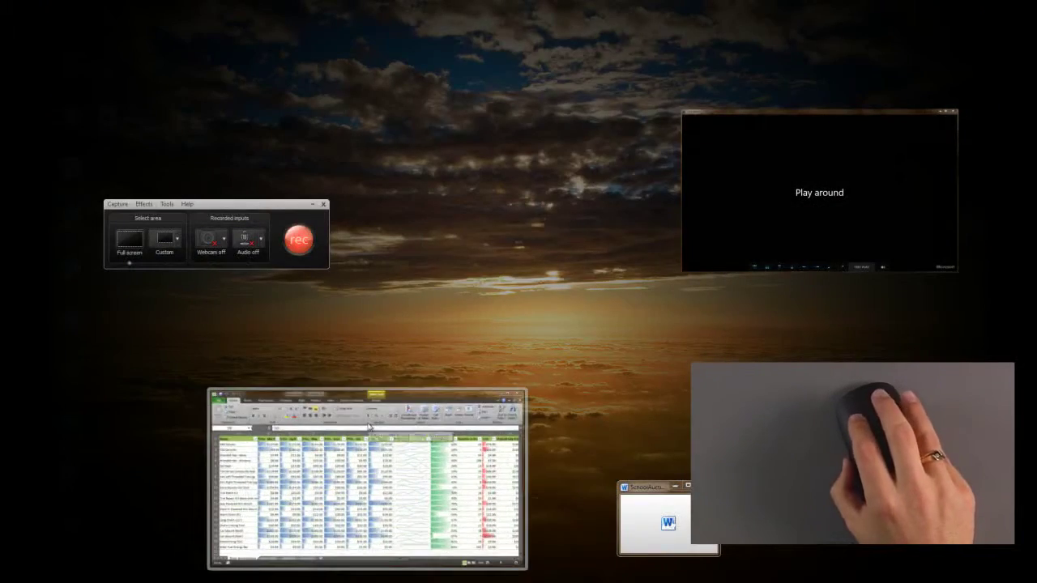
{"action": "left_click", "coordinate": [368, 427]}
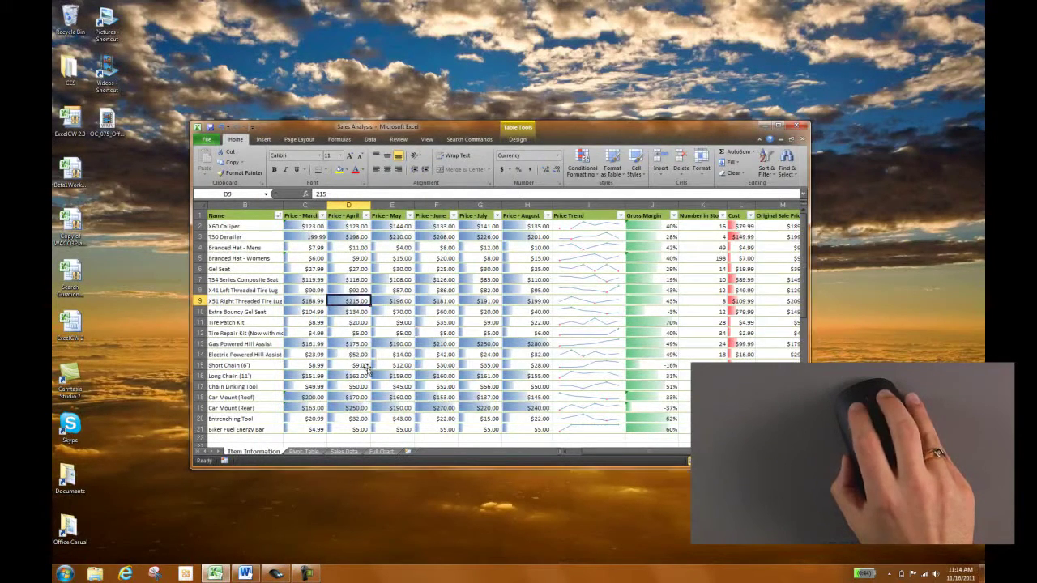
Maximise the Sales Analysis window with Win+Up, then restore and minimise it with Win+Down.
{"action": "key", "text": "super+Up"}
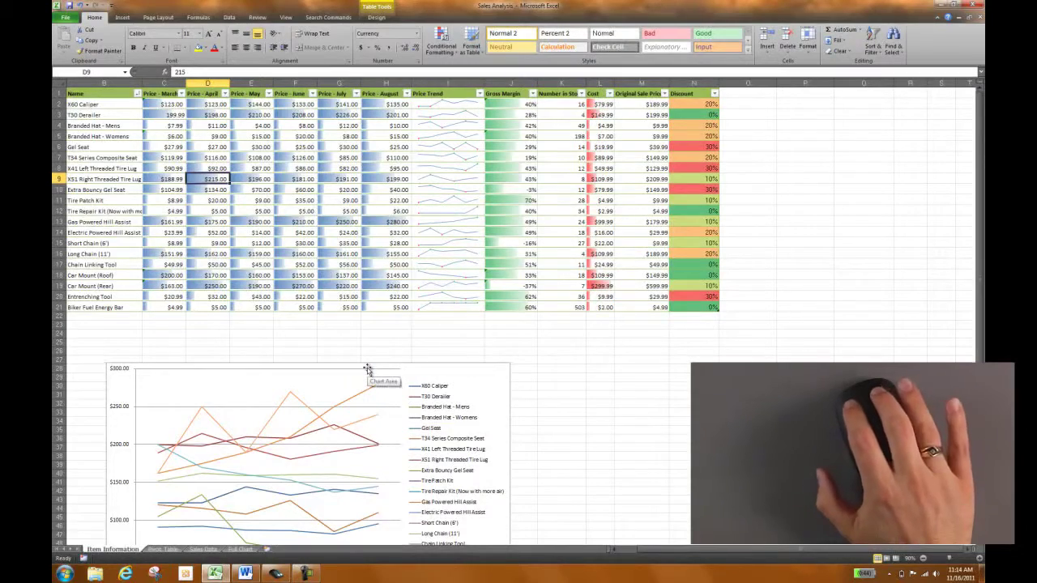
{"action": "key", "text": "super+Down"}
{"action": "key", "text": "super+Down"}
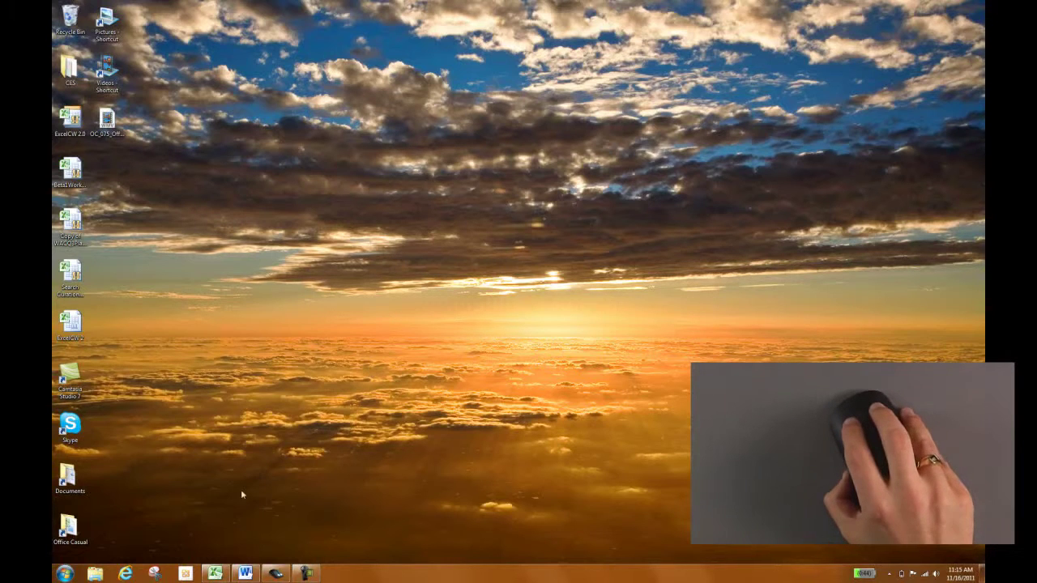
{"action": "mouse_move", "coordinate": [215, 573]}
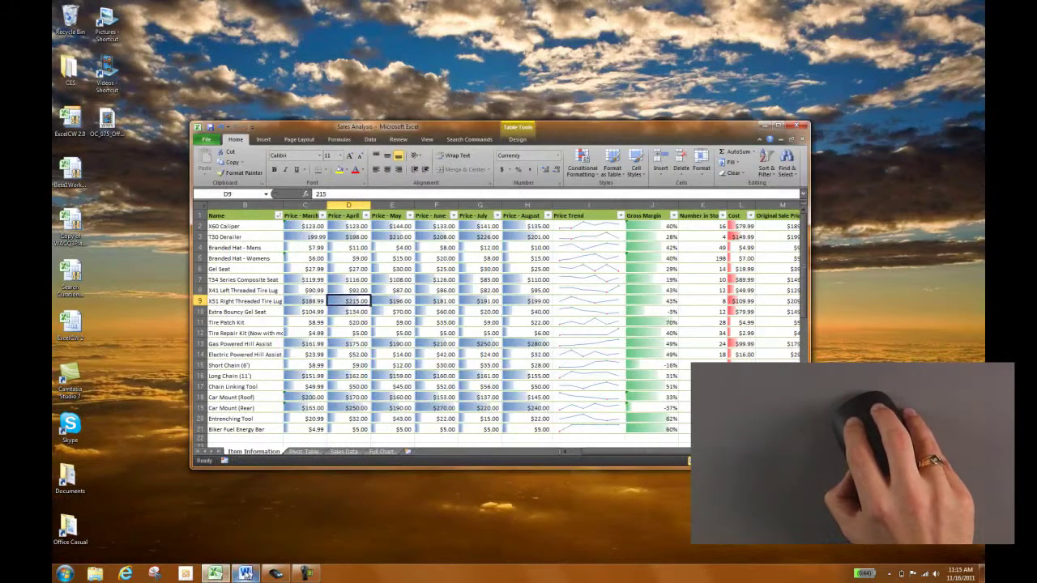
Snap the SchoolAuction Word document to the right half and Sales Analysis to the left.
{"action": "left_click", "coordinate": [245, 573]}
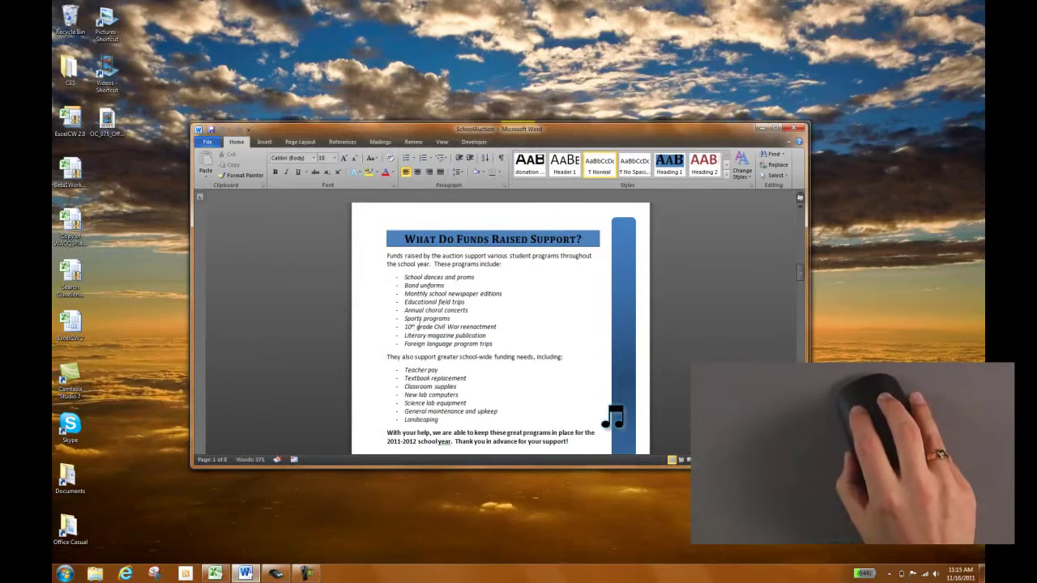
{"action": "left_click", "coordinate": [343, 310]}
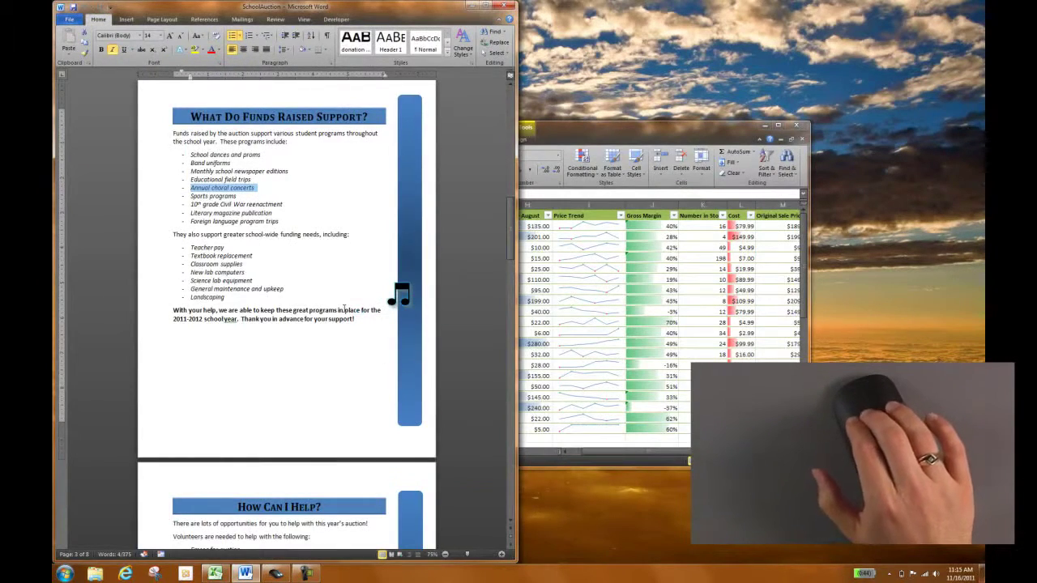
{"action": "key", "text": "super+Down"}
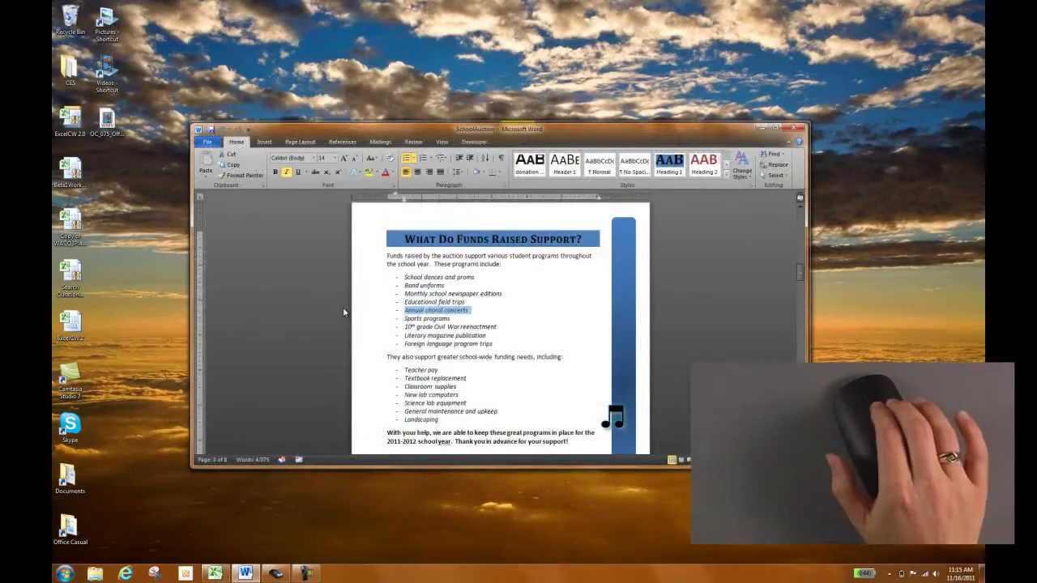
{"action": "key", "text": "super+Right"}
{"action": "left_click", "coordinate": [344, 306]}
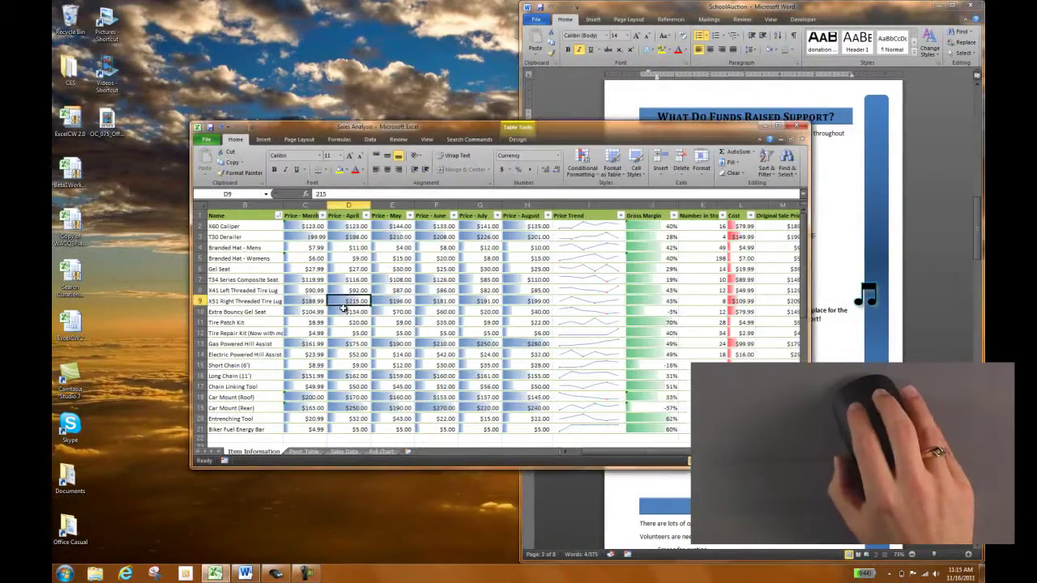
{"action": "key", "text": "super+Left"}
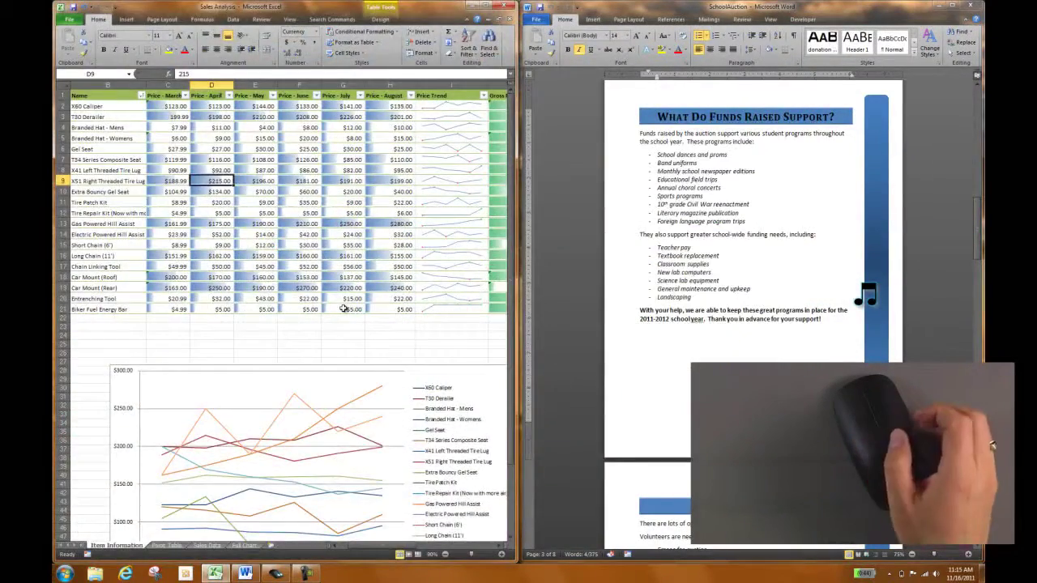